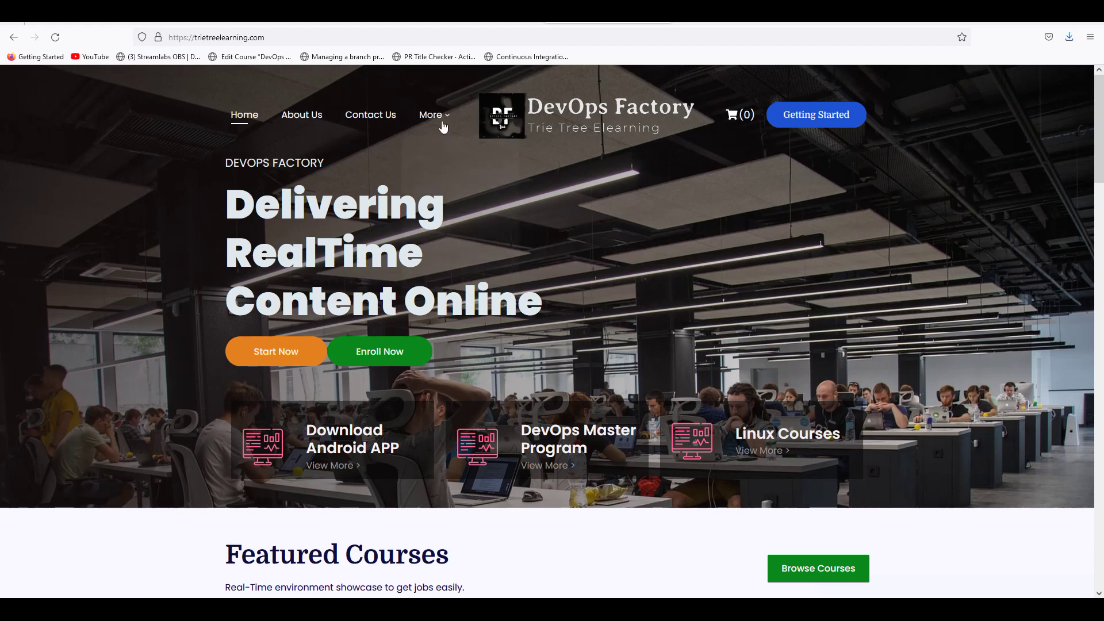
Open the Courses List page showing the workshop and Docker and Kubernetes batch courses
mouse_move(434, 114)
click(453, 281)
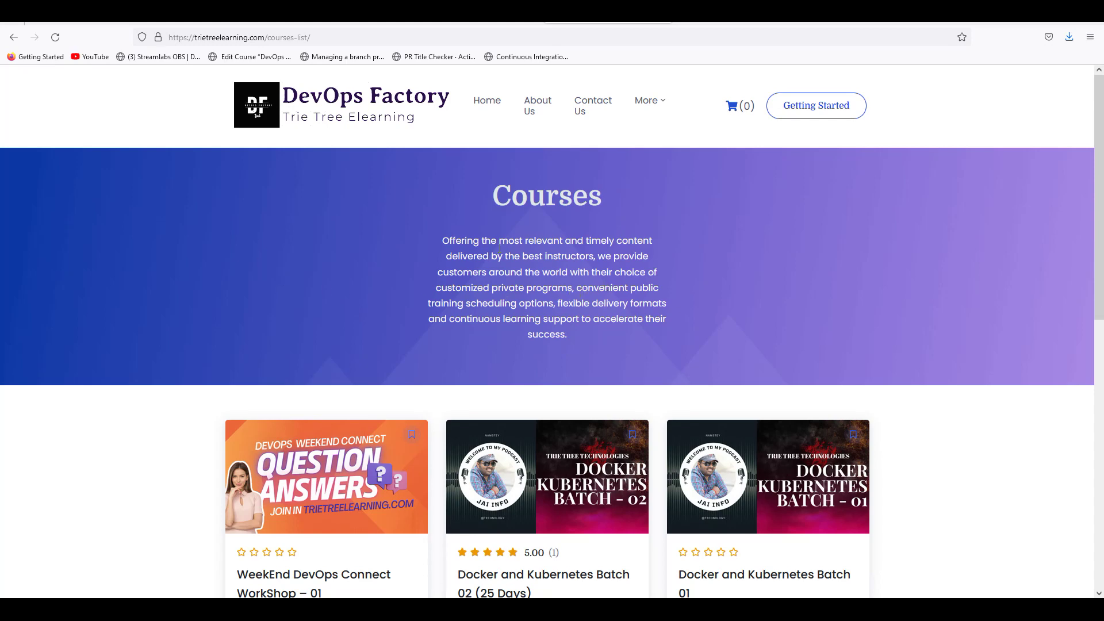
scroll(503, 252, down, 3)
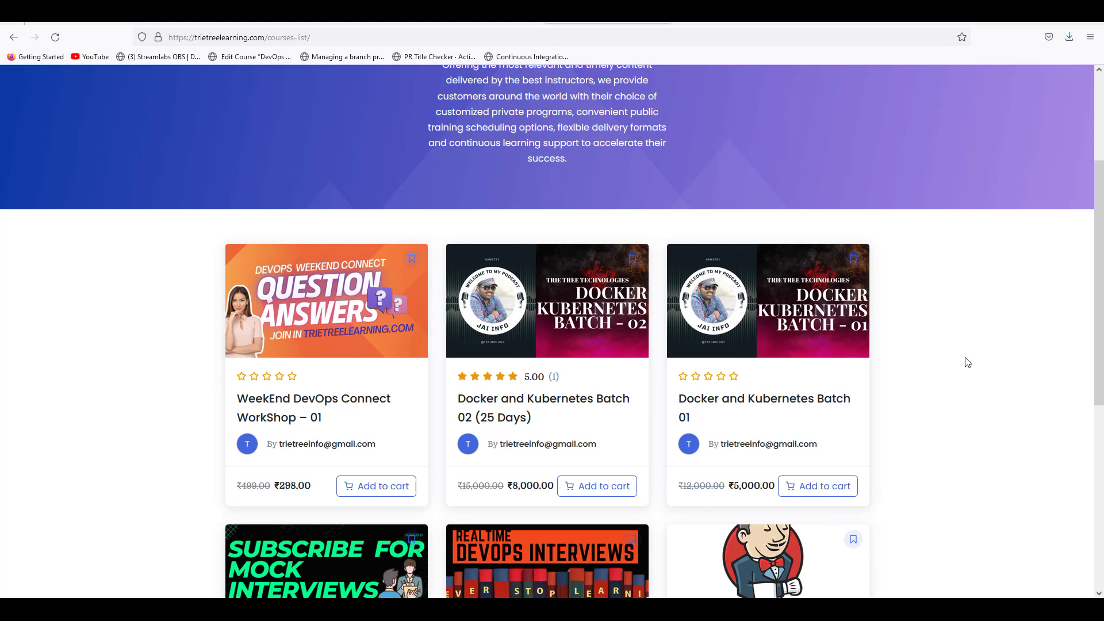
scroll(967, 363, down, 1)
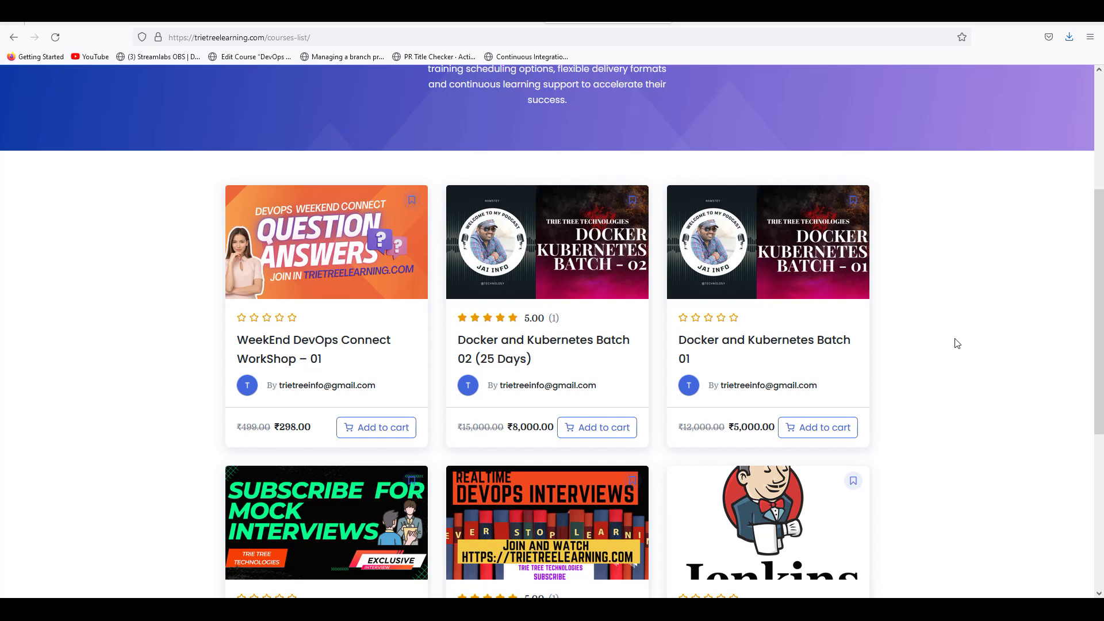
scroll(956, 343, down, 1)
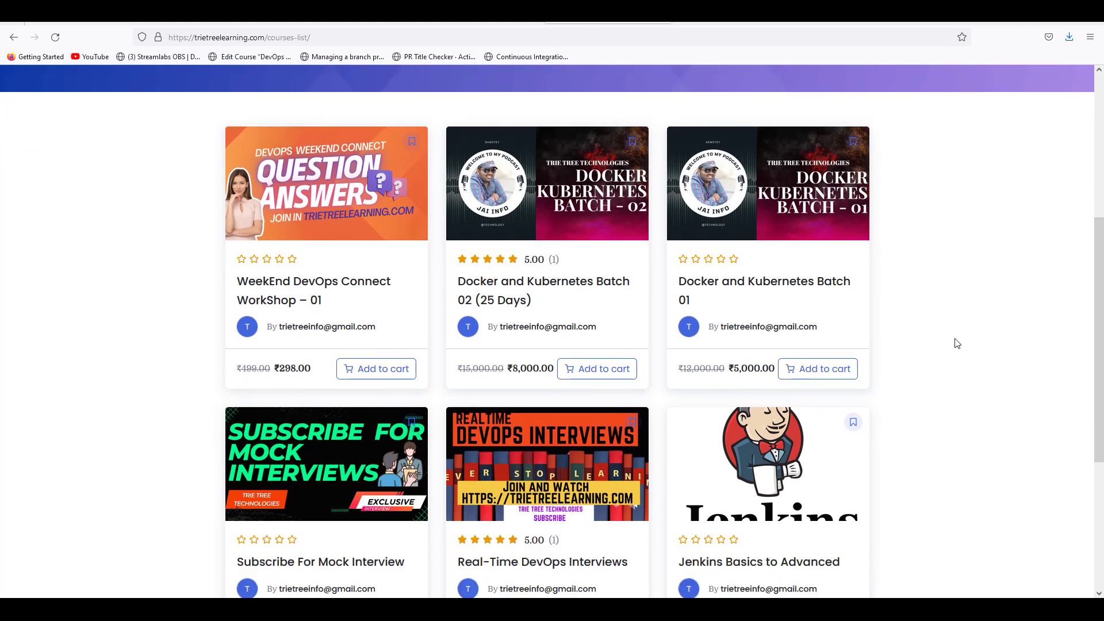